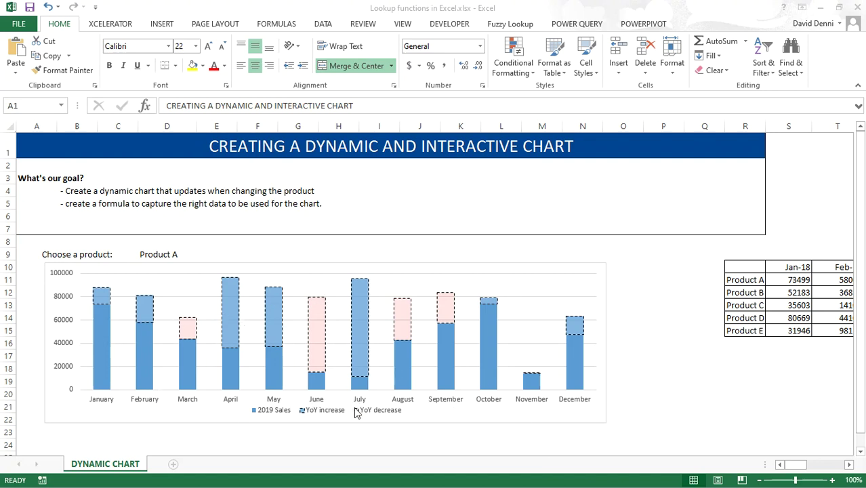
Step: Choose Product D from the product dropdown in D9 so the chart redraws
left_click(801, 466)
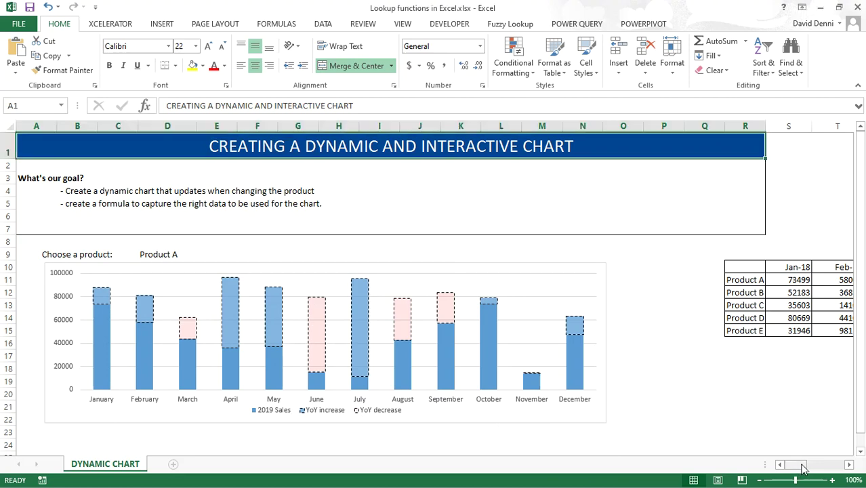
left_click_drag(801, 467, 779, 463)
mouse_move(281, 321)
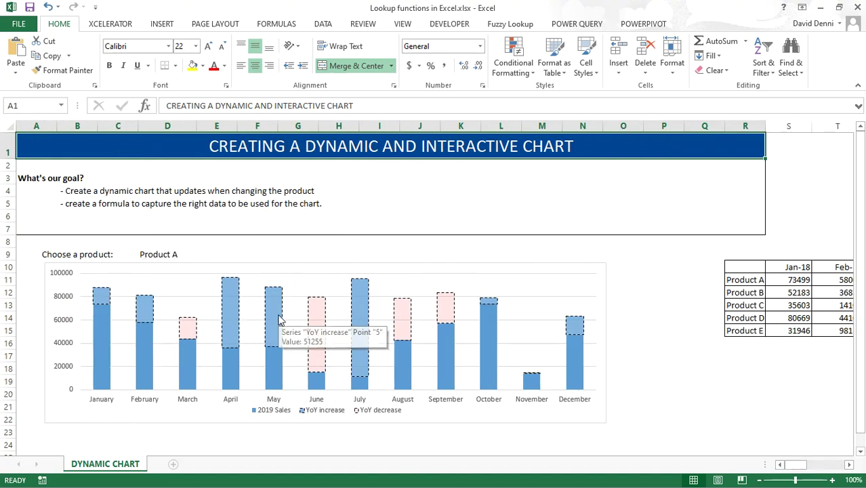
mouse_move(228, 334)
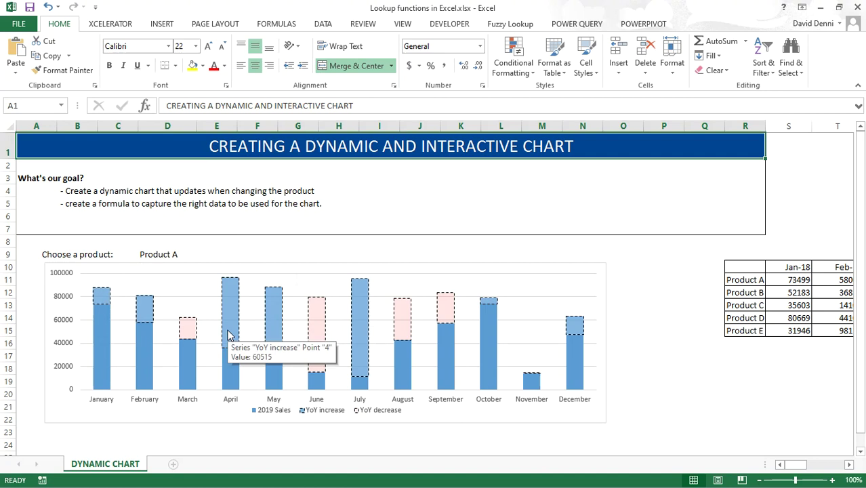
left_click(157, 255)
left_click(201, 255)
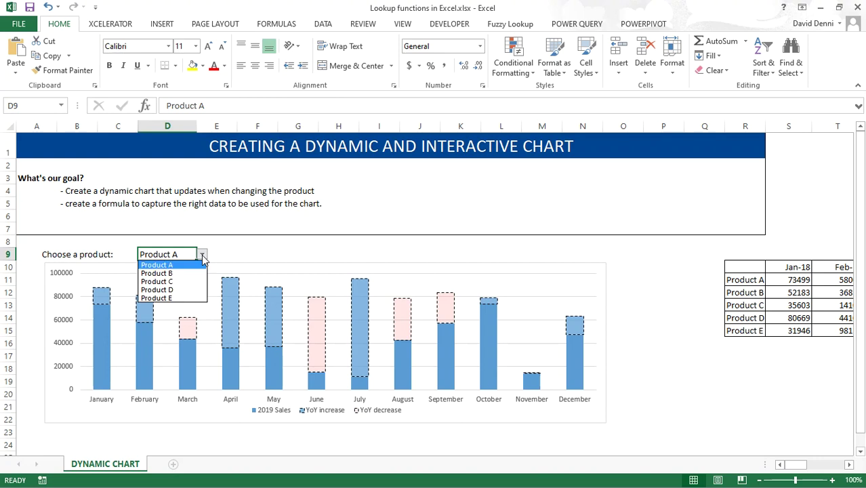
left_click(172, 290)
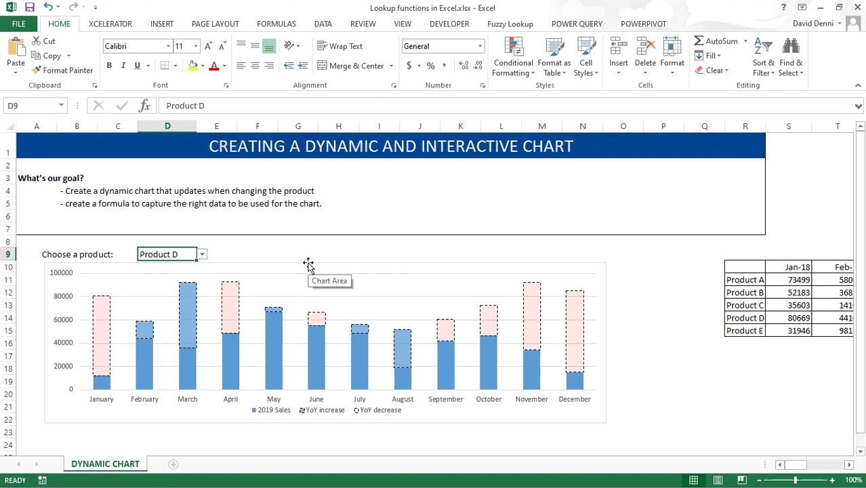
Step: Move the chart down to expose helper rows 11–17, then select the sales range C13:N14
left_click_drag(308, 263, 315, 373)
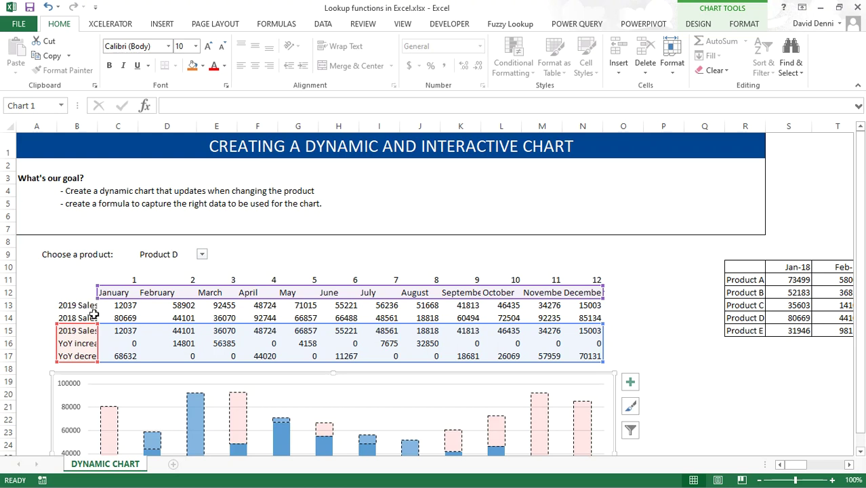
left_click_drag(120, 305, 576, 314)
Step: Clear the 2019 and 2018 sales formulas in C13:N14 and select cell C13
key("Delete")
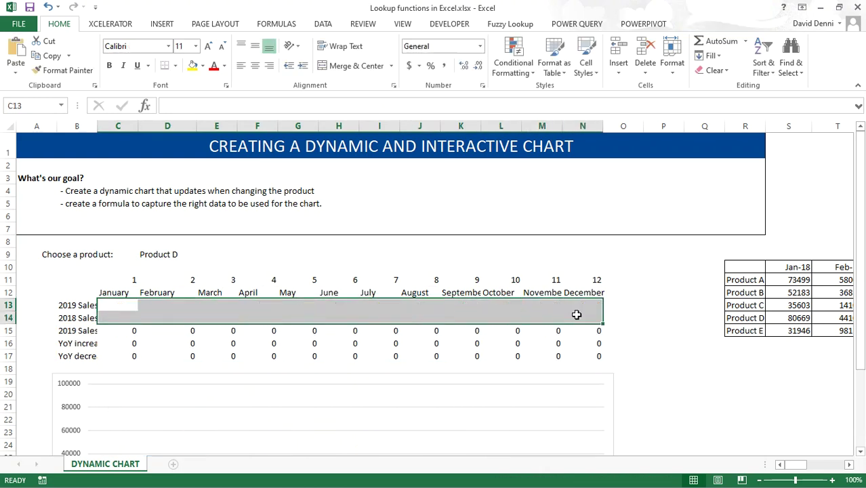
left_click(68, 306)
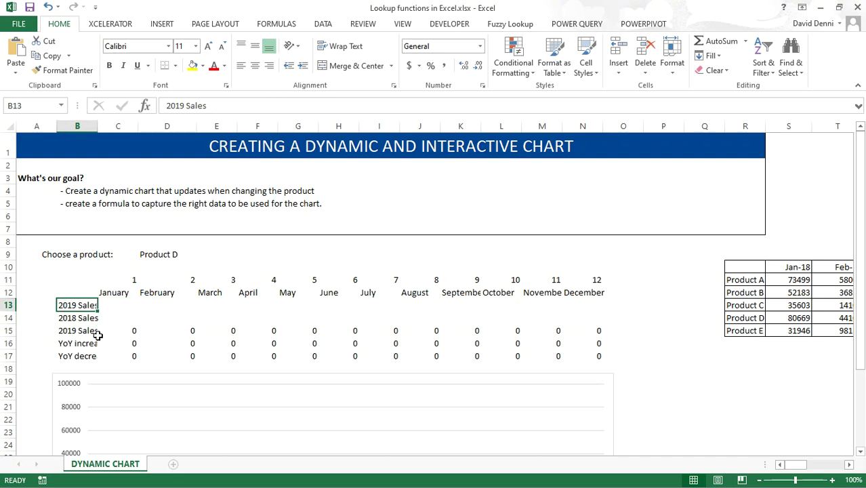
left_click(118, 306)
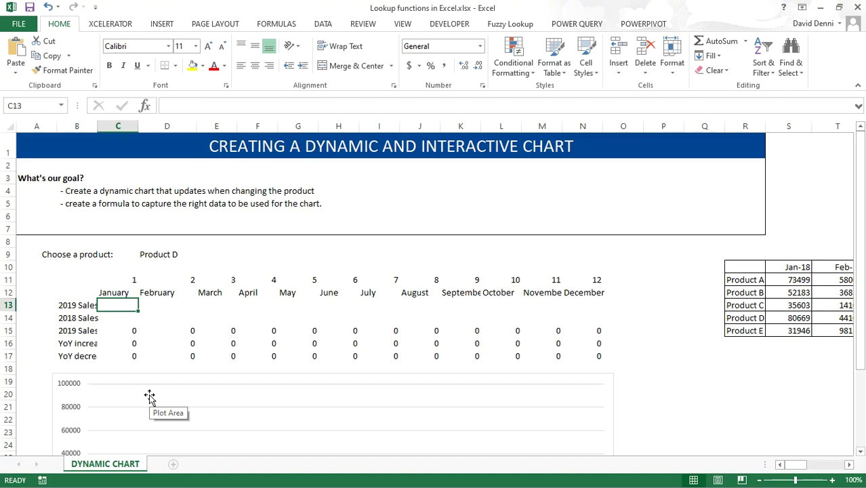
Step: Start the C13 formula as =offset(R10, followed by match(
type("=")
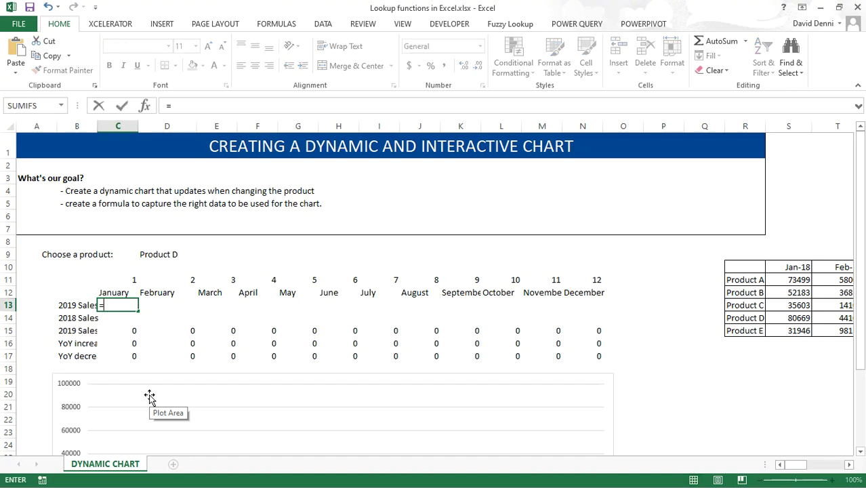
type("offset(")
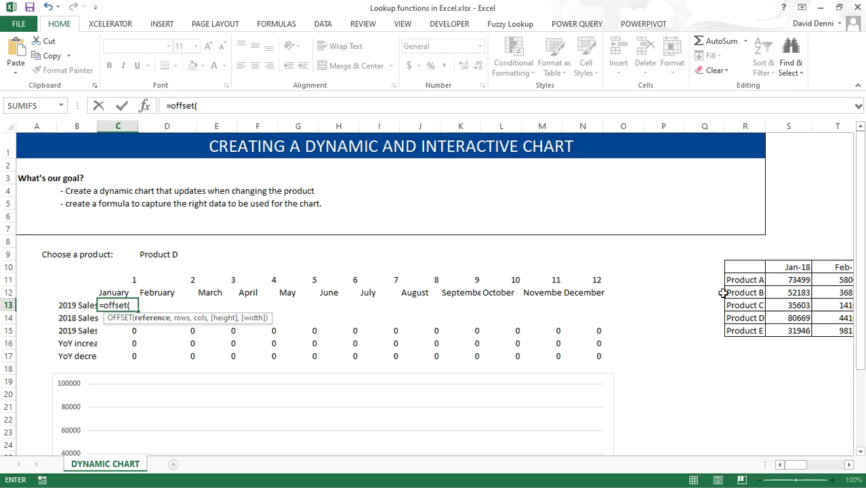
left_click(743, 268)
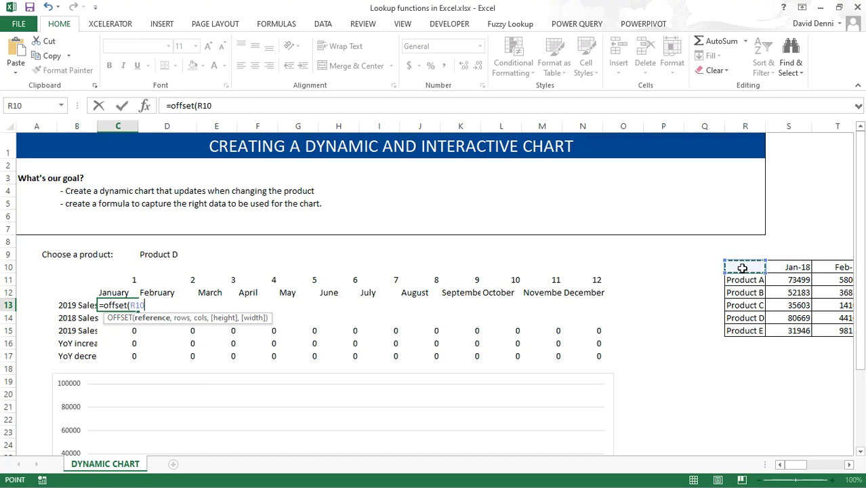
type(",")
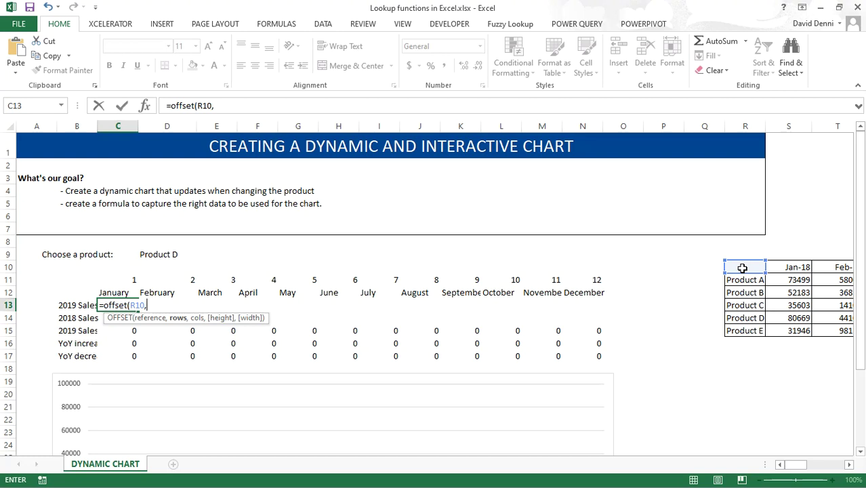
type("m")
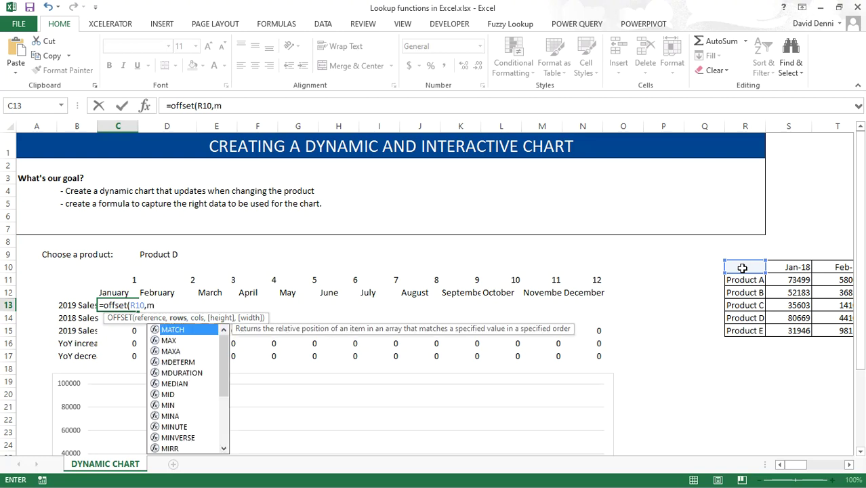
type("atch(")
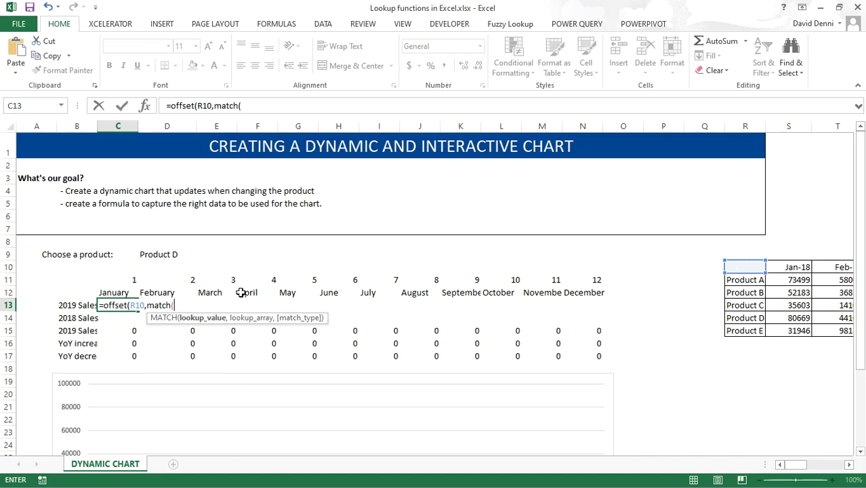
Step: Use $D$9 as the MATCH lookup value and make the OFFSET anchor absolute as $R$10
left_click(172, 254)
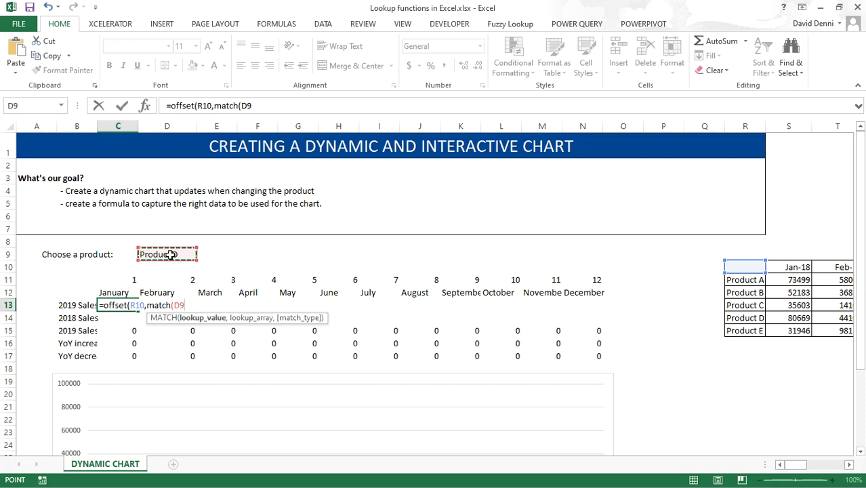
key("F4")
left_click(207, 105)
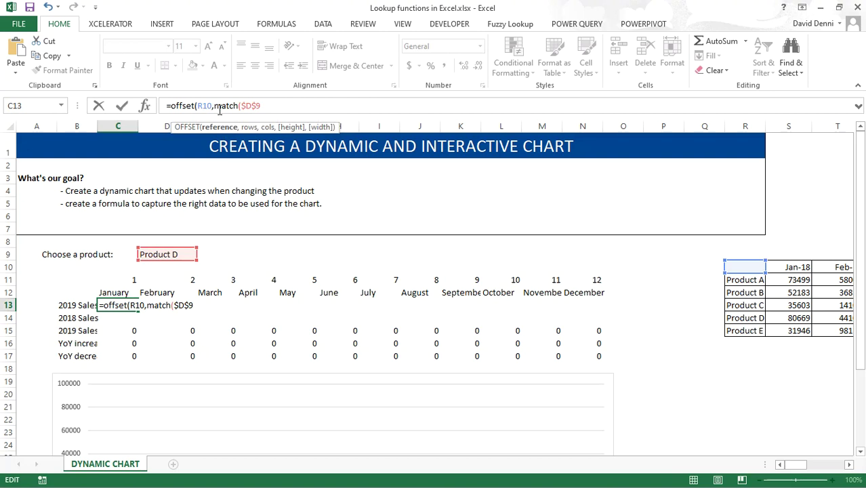
key("F4")
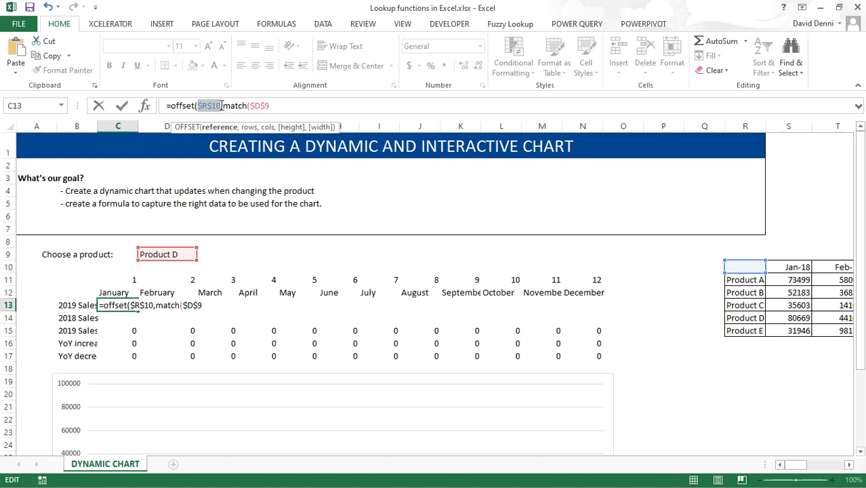
left_click(291, 105)
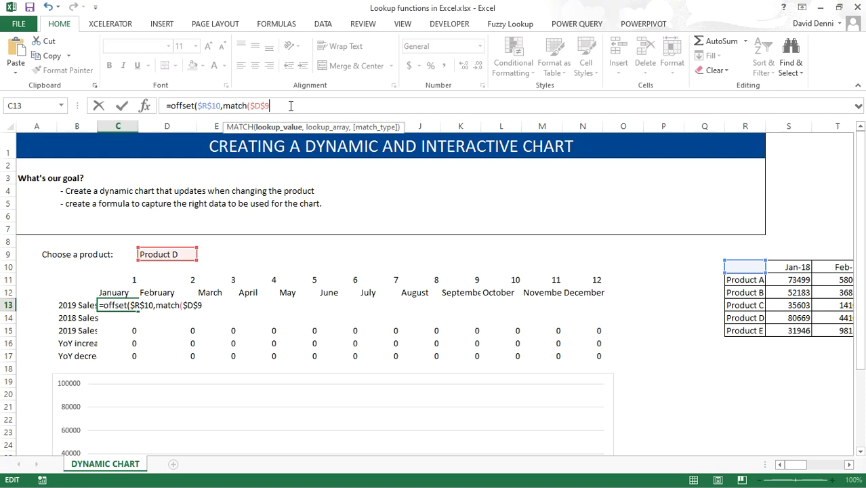
Step: Add the absolute product range $R$11:$R$15 and close MATCH with exact-match 0
type(",")
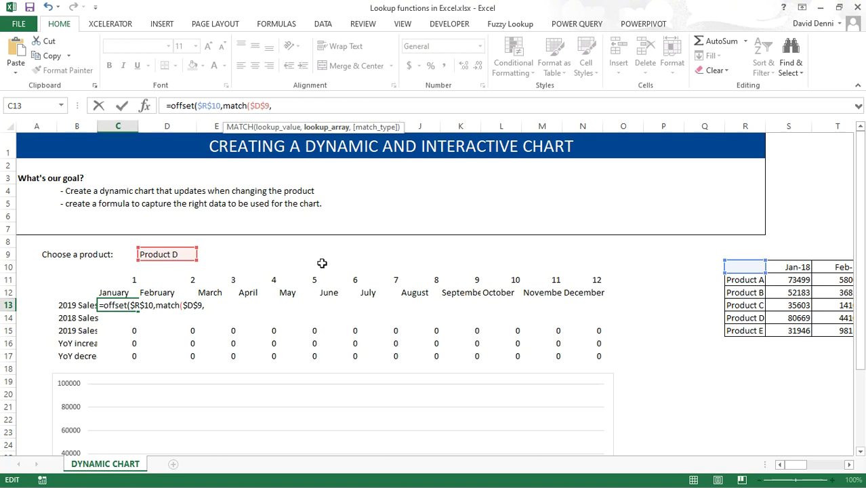
left_click(745, 279)
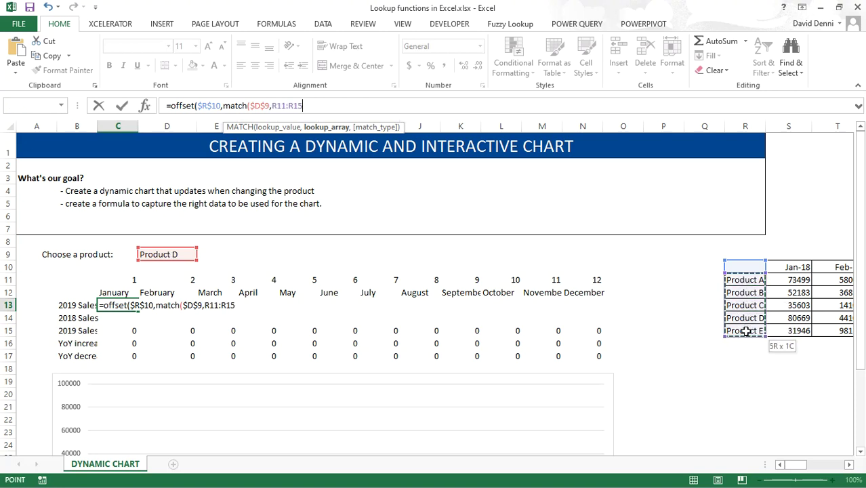
left_click_drag(745, 330, 745, 330)
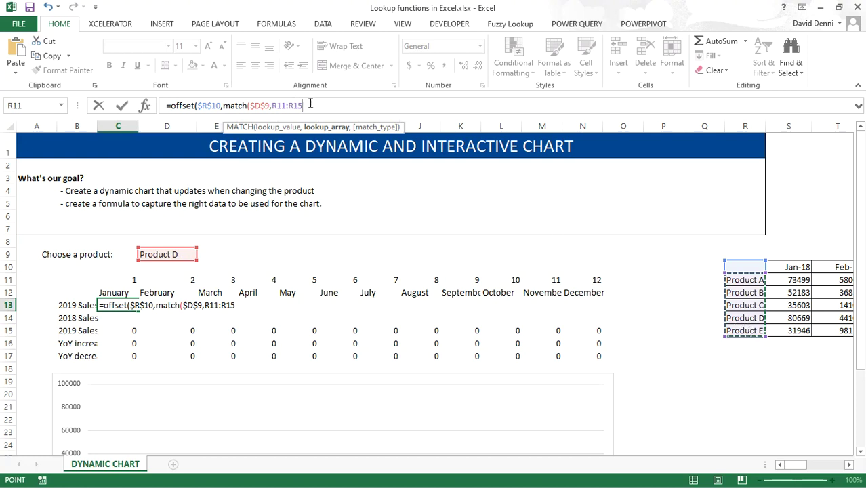
key("F4")
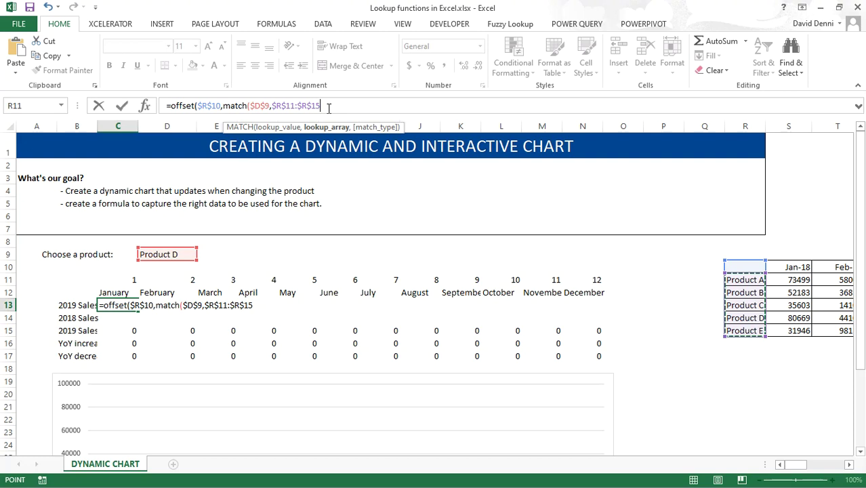
type(",")
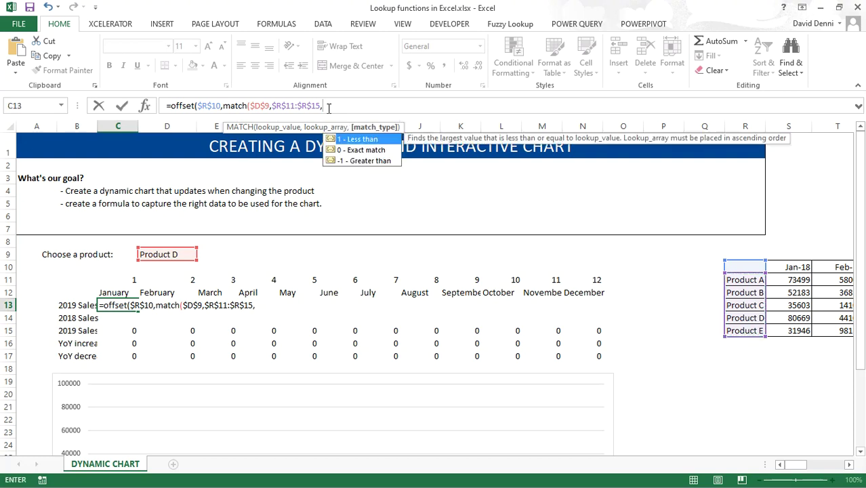
type("0)")
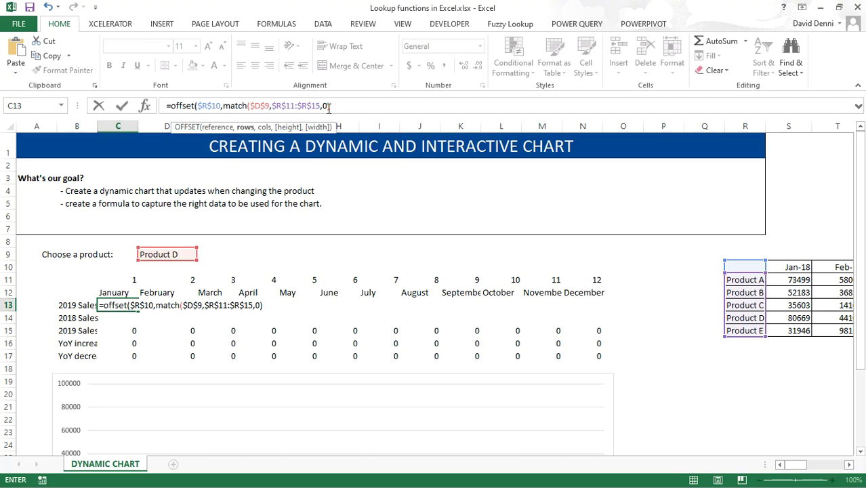
type(",")
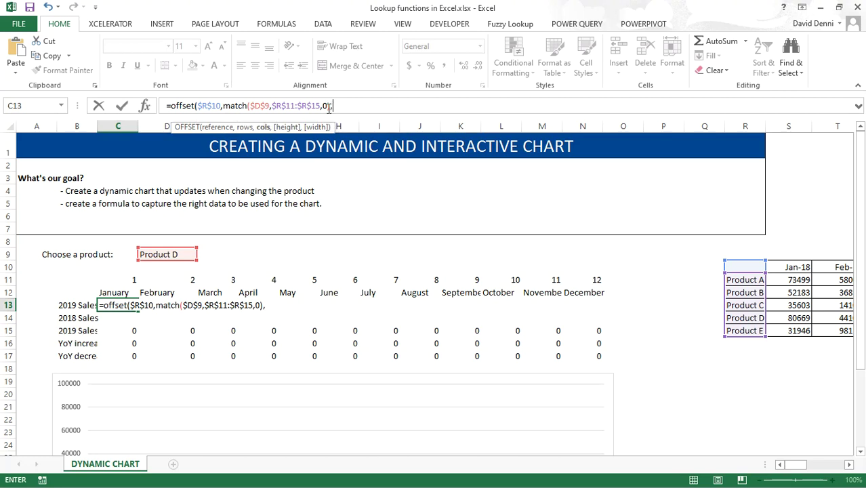
Step: Finish C13 as =offset($R$10,match($D$9,$R$11:$R$15,0),C$11+12), returning 12037
left_click(126, 281)
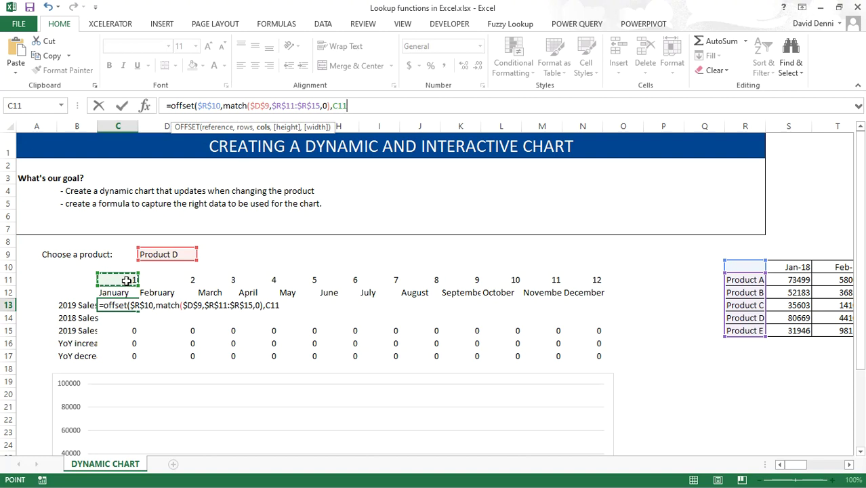
type("+12")
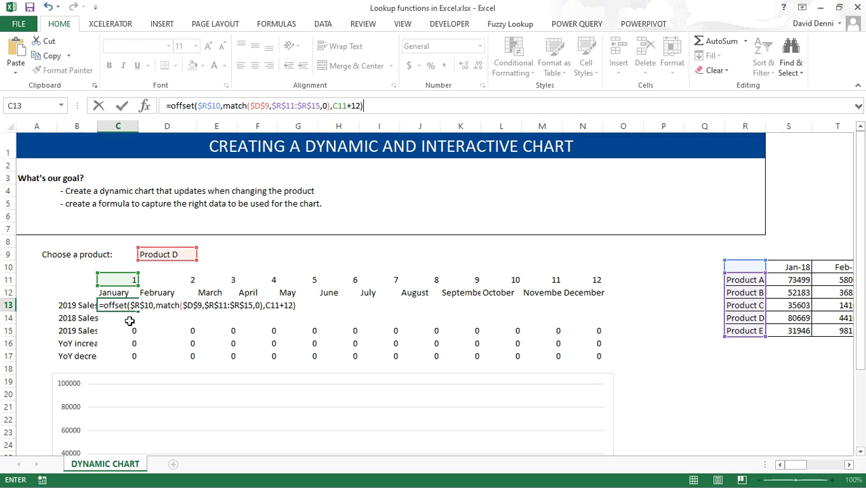
left_click(341, 107)
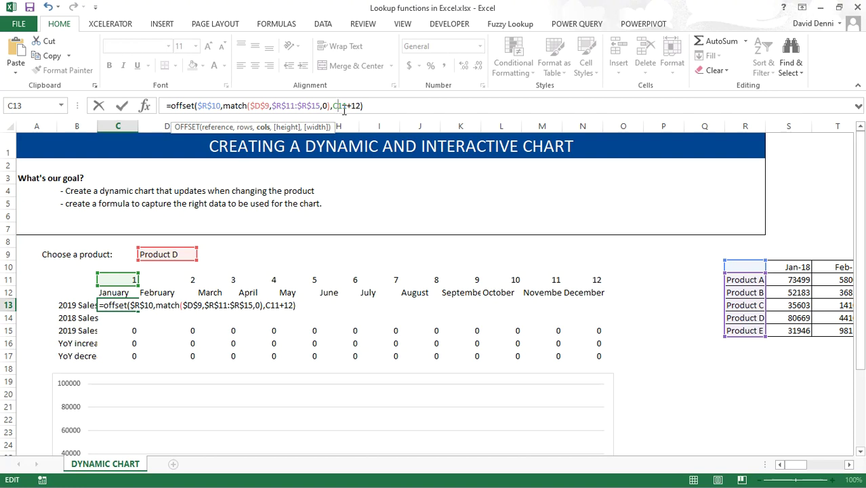
key("F4")
key("F4")
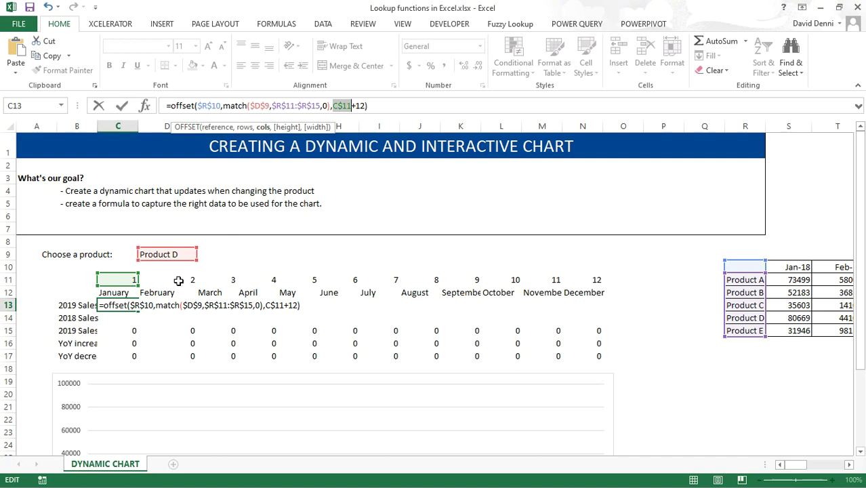
left_click(384, 106)
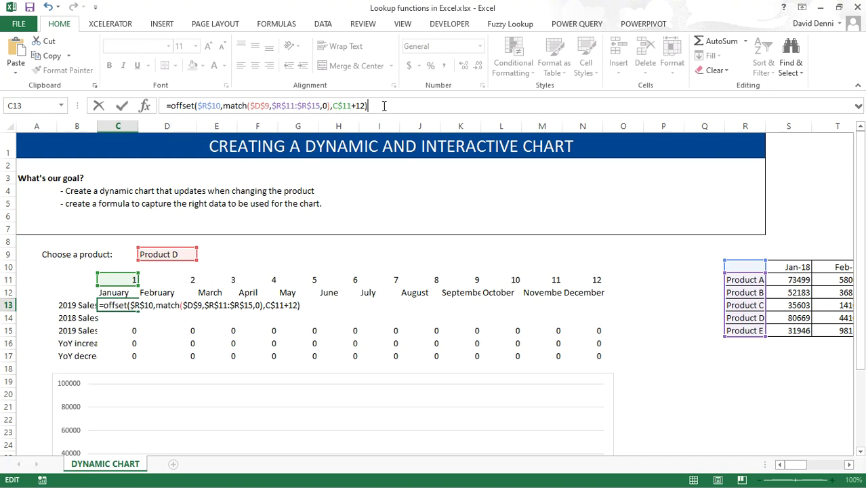
key("Return")
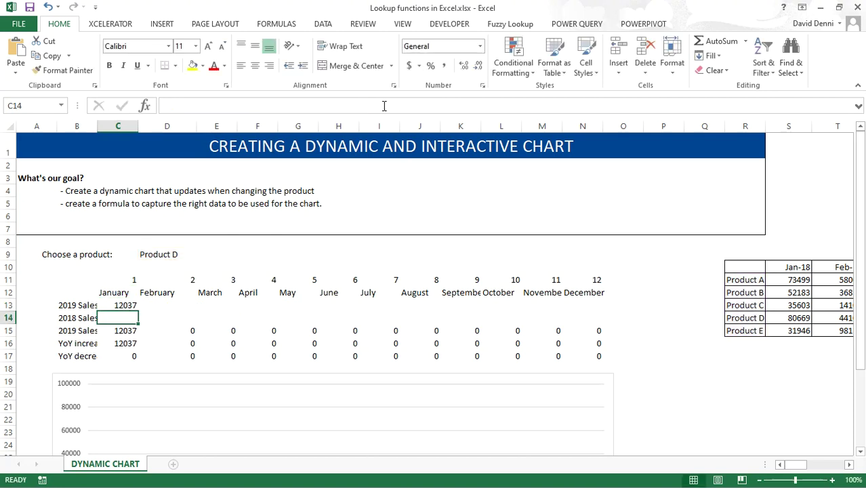
Step: Check C13's 12037 against Product D's Jan-19 value in the helper table
left_click(128, 305)
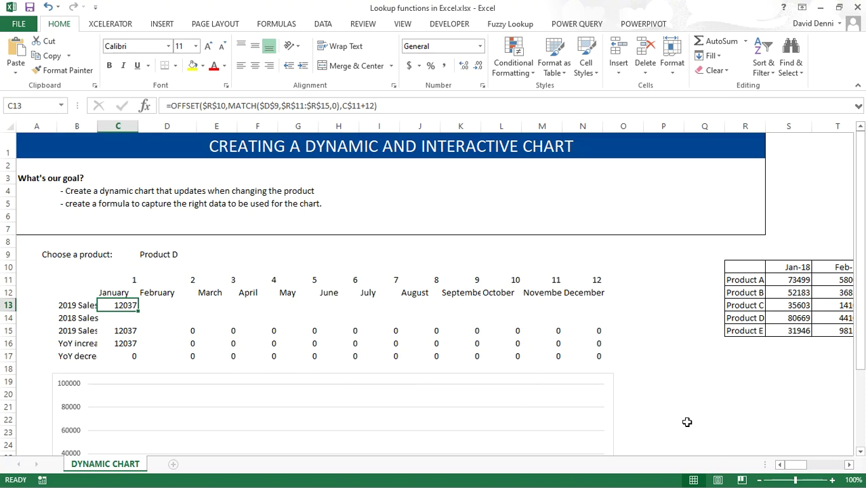
left_click_drag(798, 466, 836, 469)
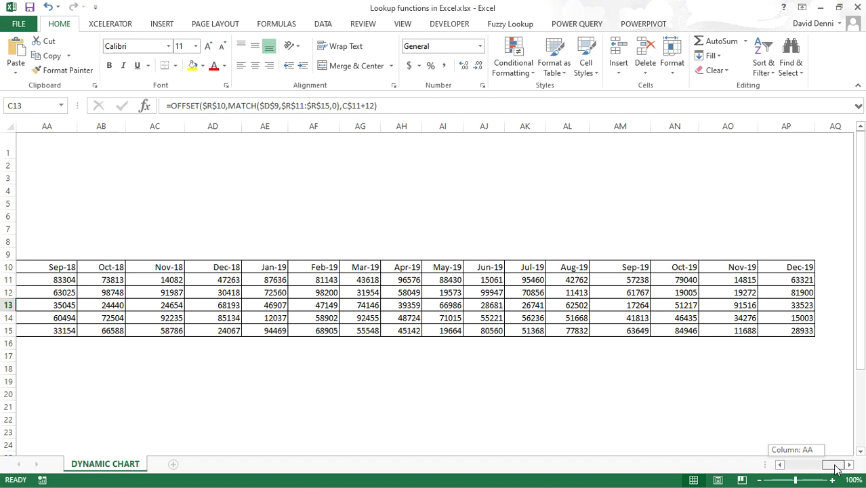
left_click(268, 318)
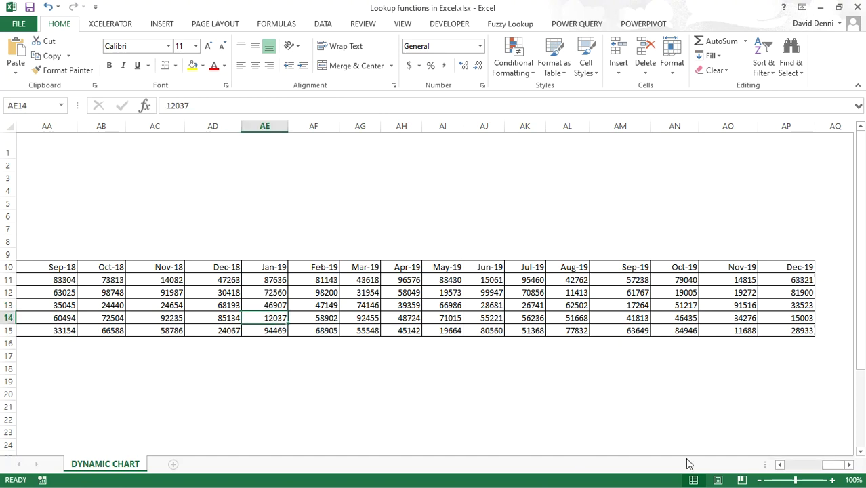
left_click_drag(833, 467, 784, 465)
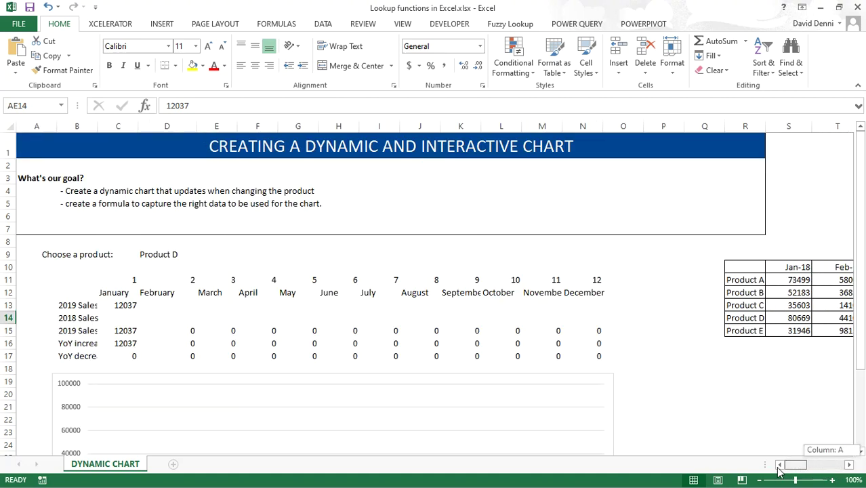
Step: Fill the C13 formula across row 13 to N13 and copy its formula text
left_click(122, 305)
left_click_drag(139, 310, 597, 313)
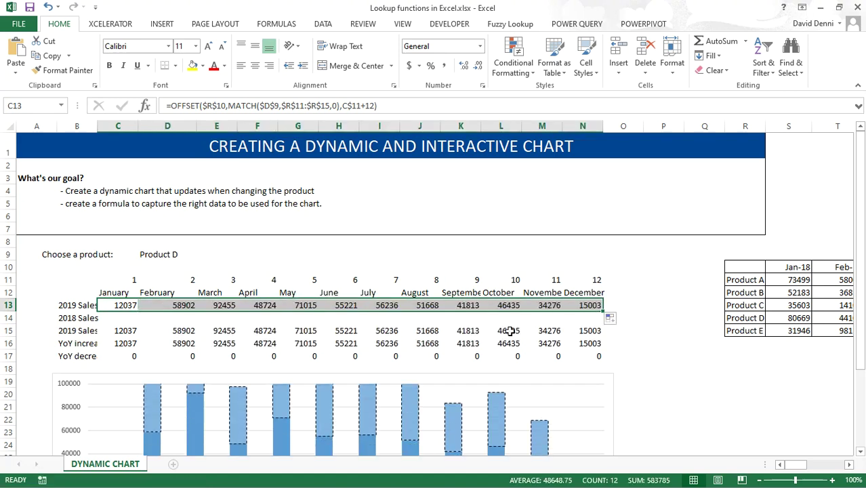
left_click(116, 306)
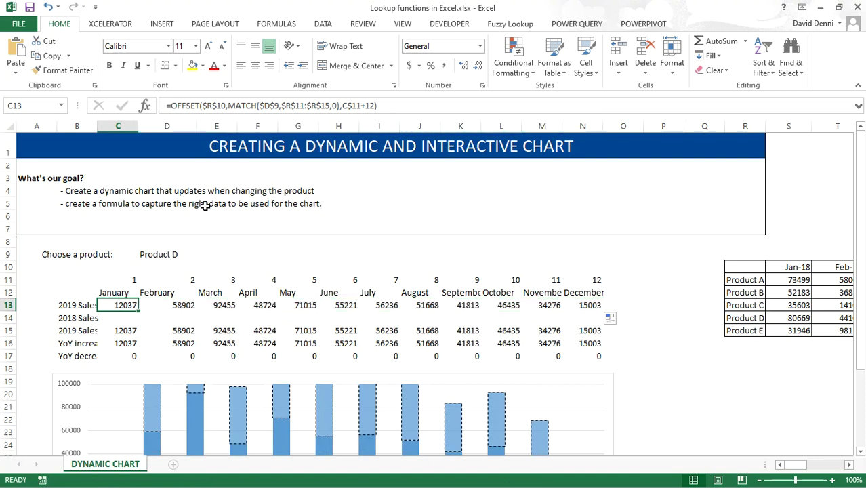
left_click_drag(389, 105, 144, 107)
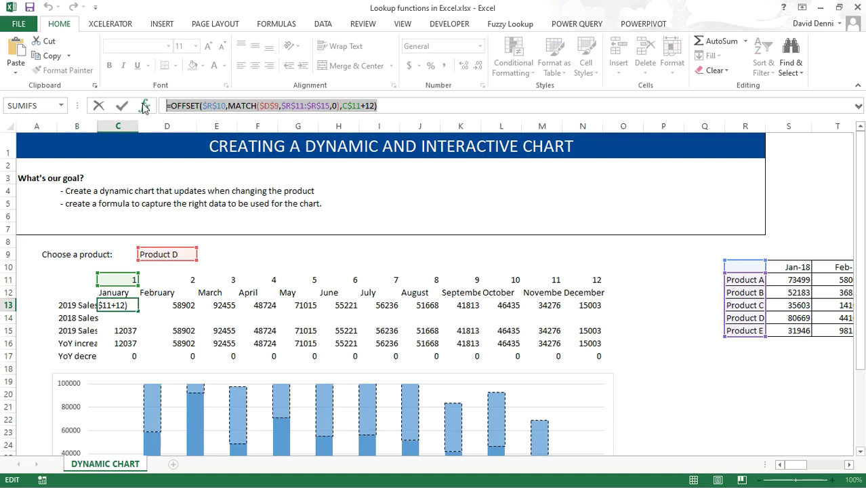
key("Escape")
Step: Paste the lookup formula into C14 without the +12 offset for 2018 Sales
left_click(124, 315)
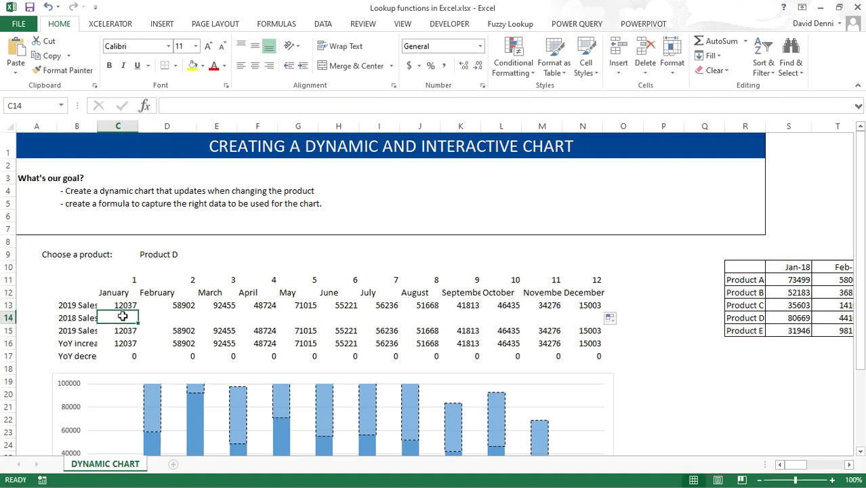
left_click(188, 105)
key("ctrl+v")
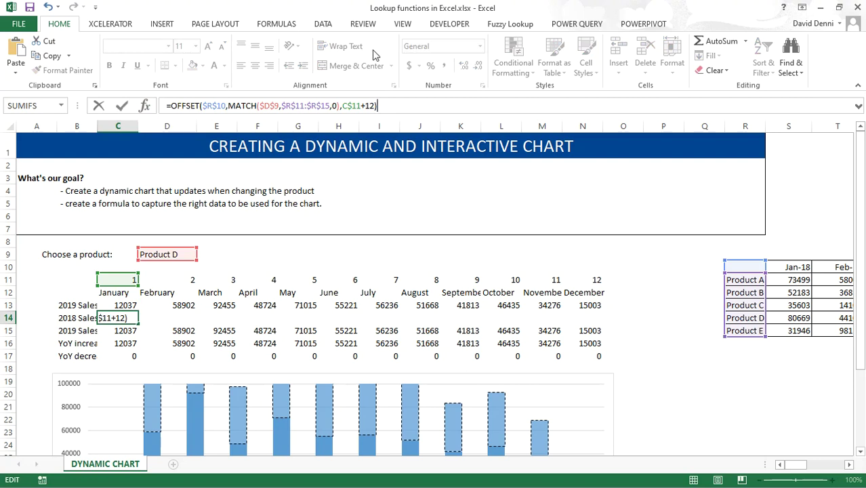
left_click(376, 105)
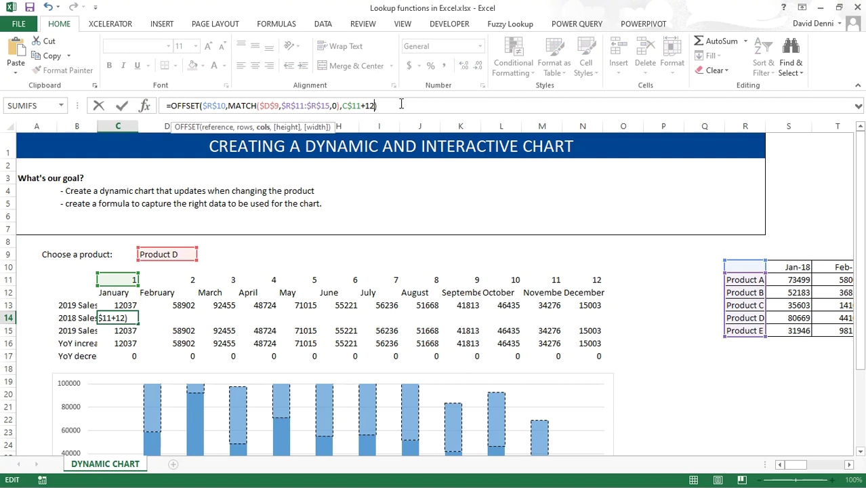
key("BackSpace")
key("BackSpace")
key("BackSpace")
key("Return")
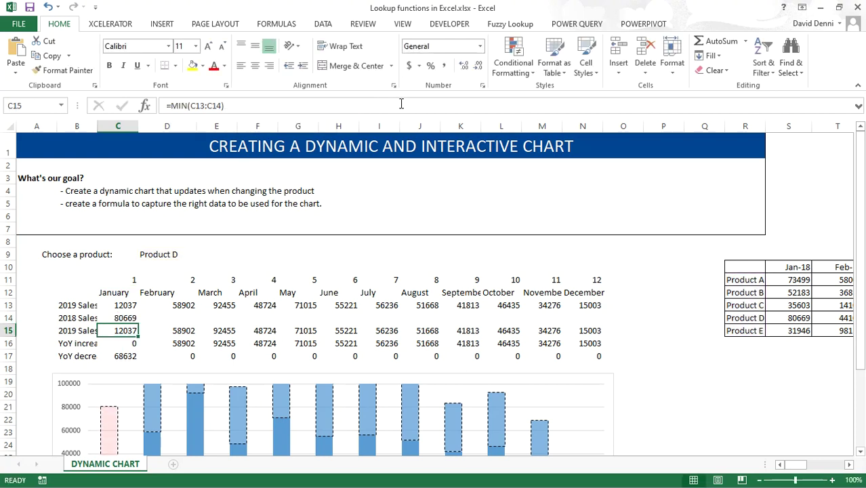
Step: Verify C14's 80669 against Product D's Jan-18 value and fill it across to N14
left_click(128, 318)
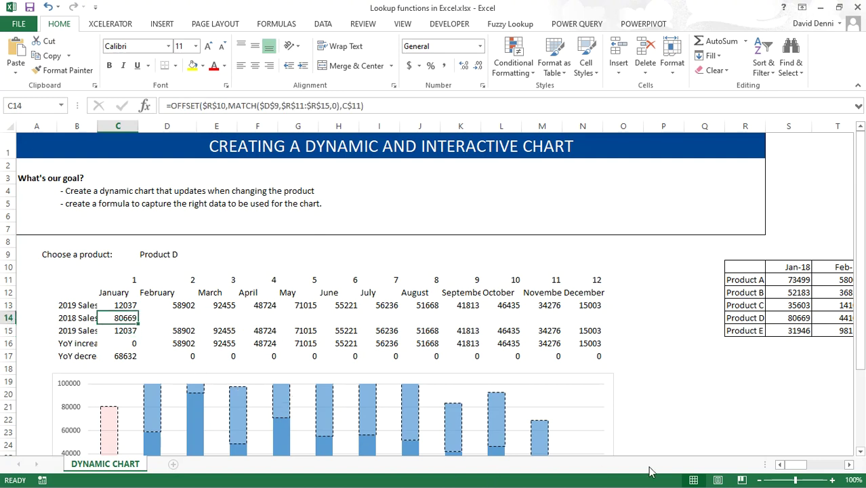
left_click(788, 314)
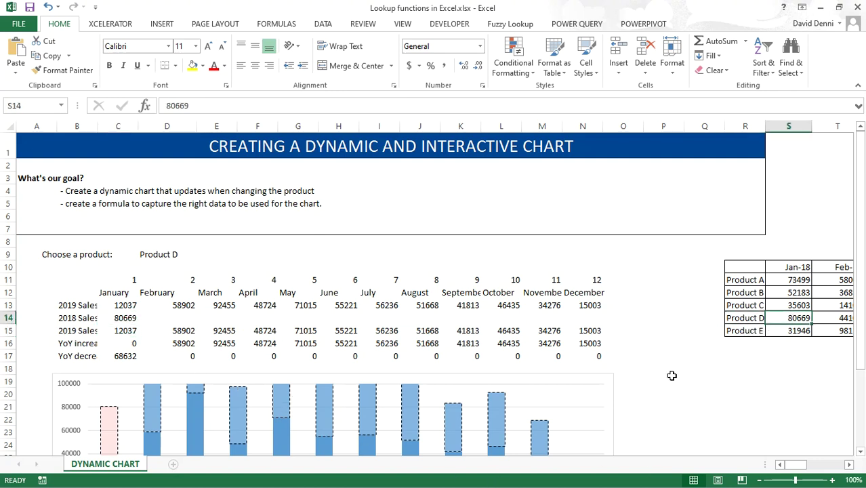
left_click(124, 317)
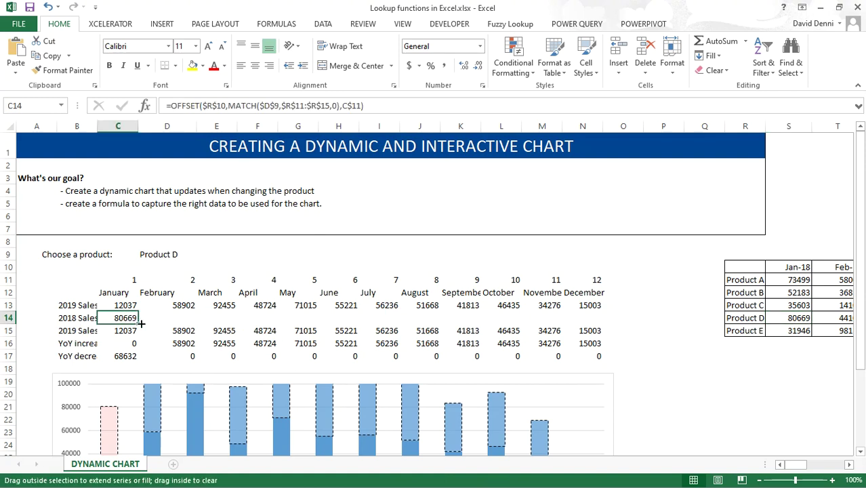
left_click_drag(140, 324, 600, 324)
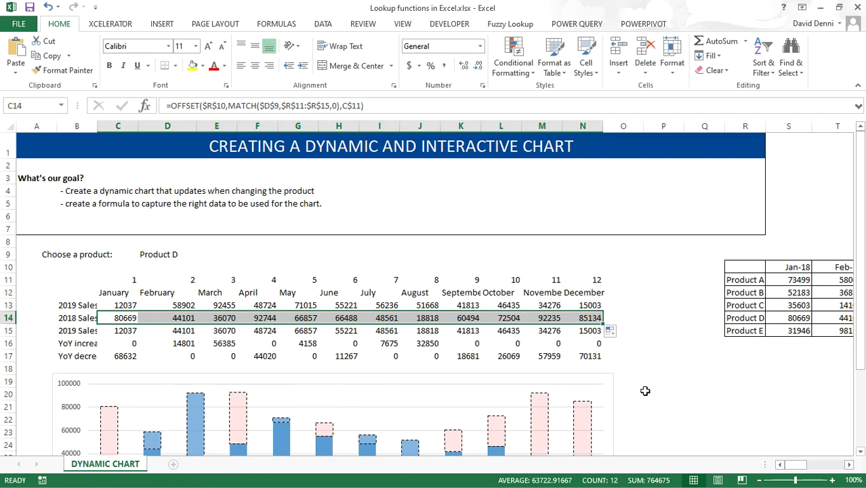
Step: Test the D9 product dropdown by switching to Product A, then Product C
left_click(154, 253)
left_click(202, 255)
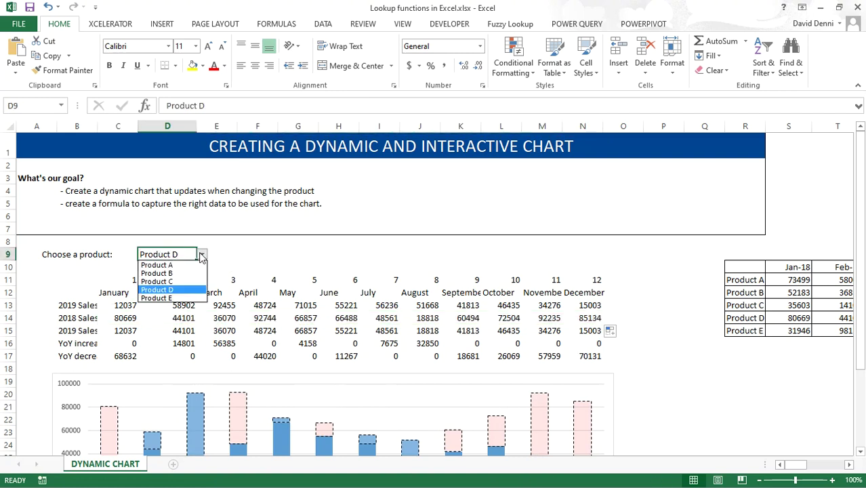
left_click(182, 265)
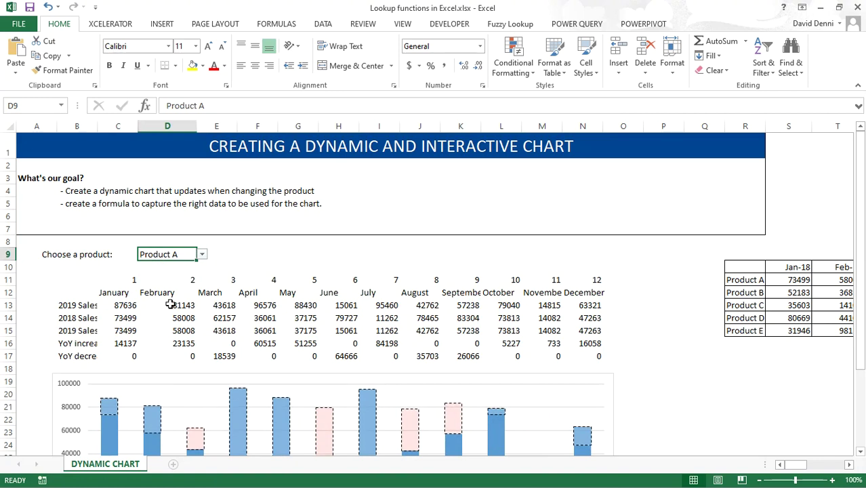
left_click(202, 254)
left_click(185, 283)
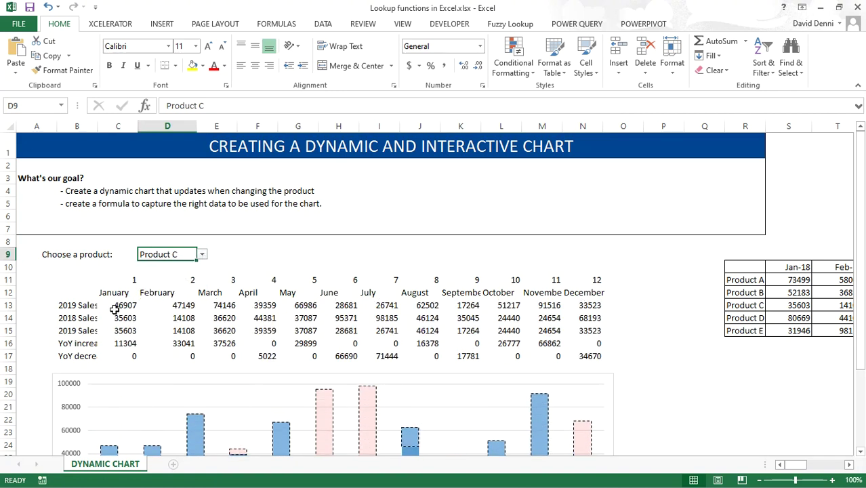
Step: Move the chart up over rows 10–22 and set the product choice to Product A
left_click(78, 304)
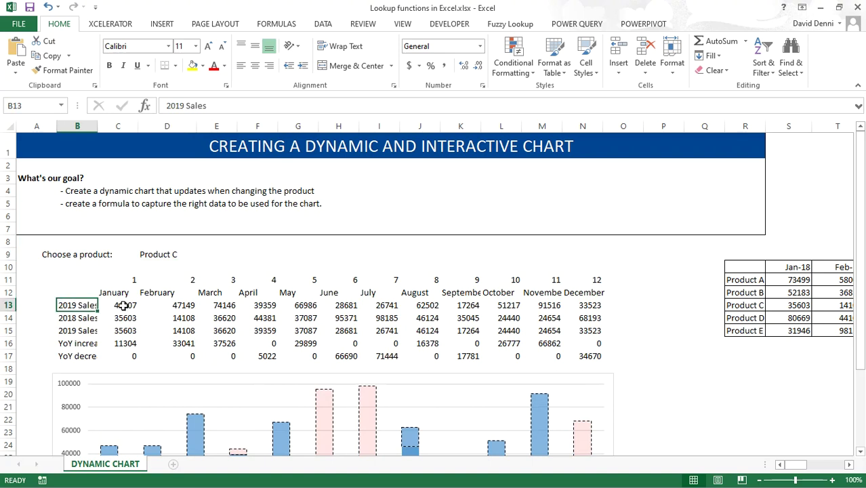
left_click_drag(120, 304, 573, 317)
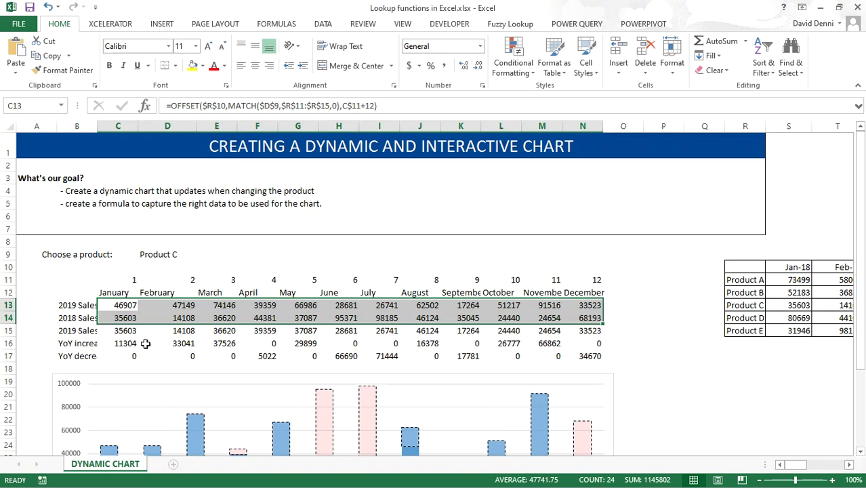
left_click(475, 376)
left_click_drag(475, 376, 469, 267)
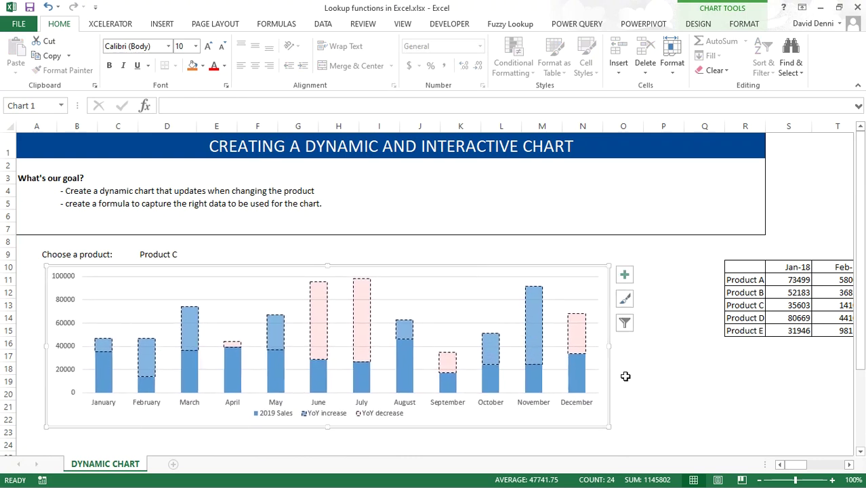
left_click(664, 368)
left_click(153, 256)
left_click(202, 254)
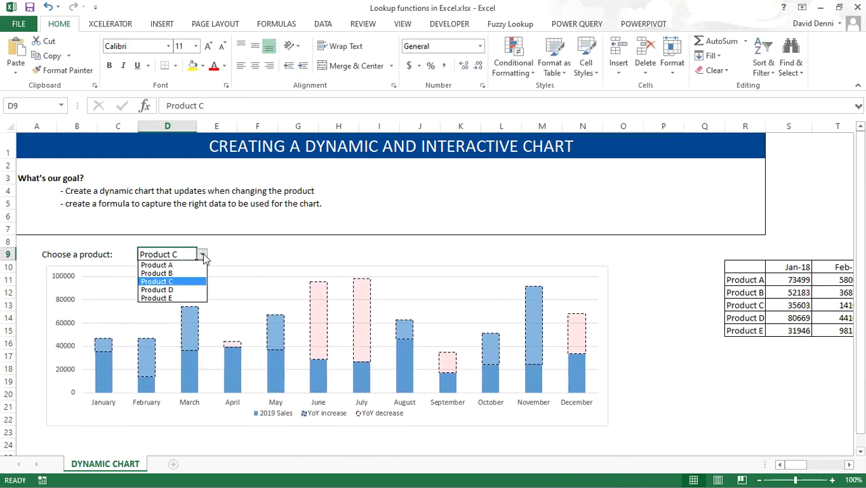
left_click(188, 264)
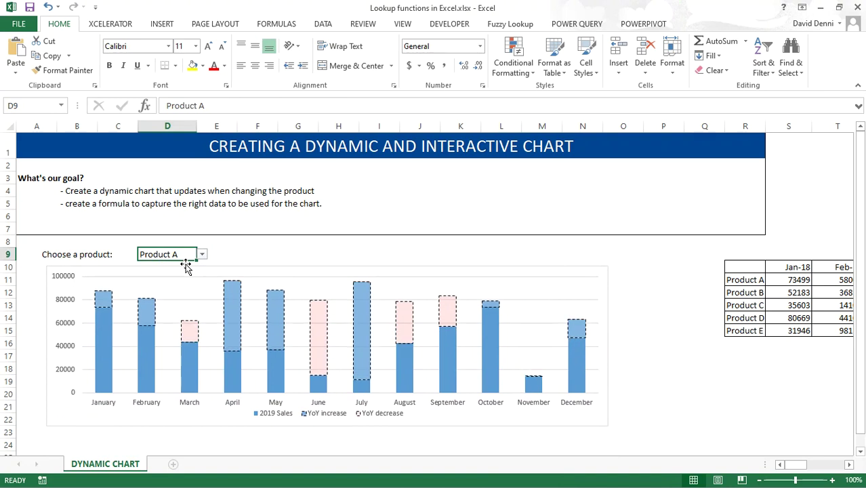